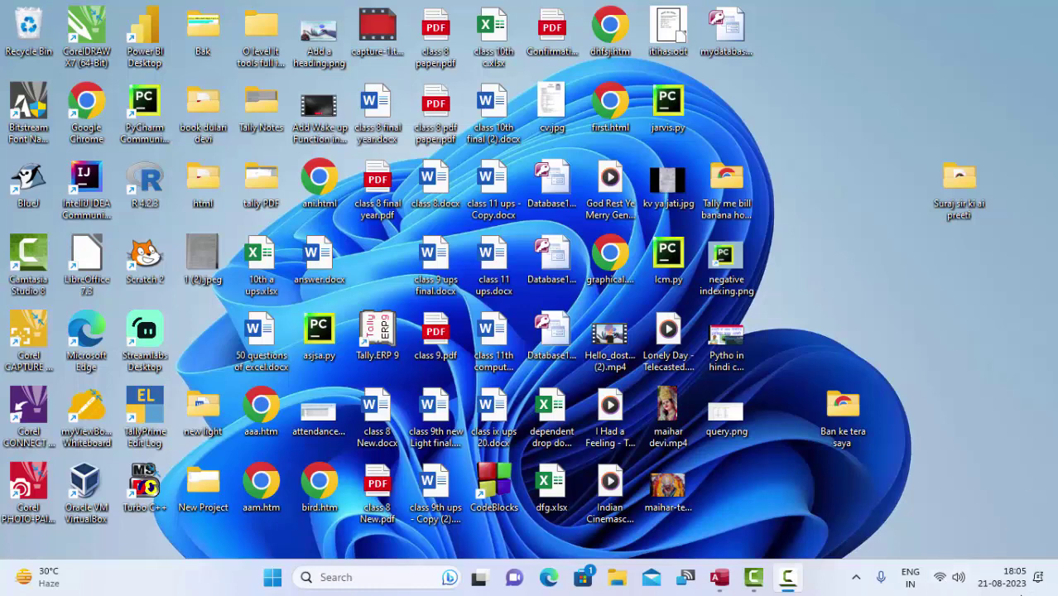
Step: Discard the old Query1 design without saving and bring the Salary sheet table into view
click(719, 577)
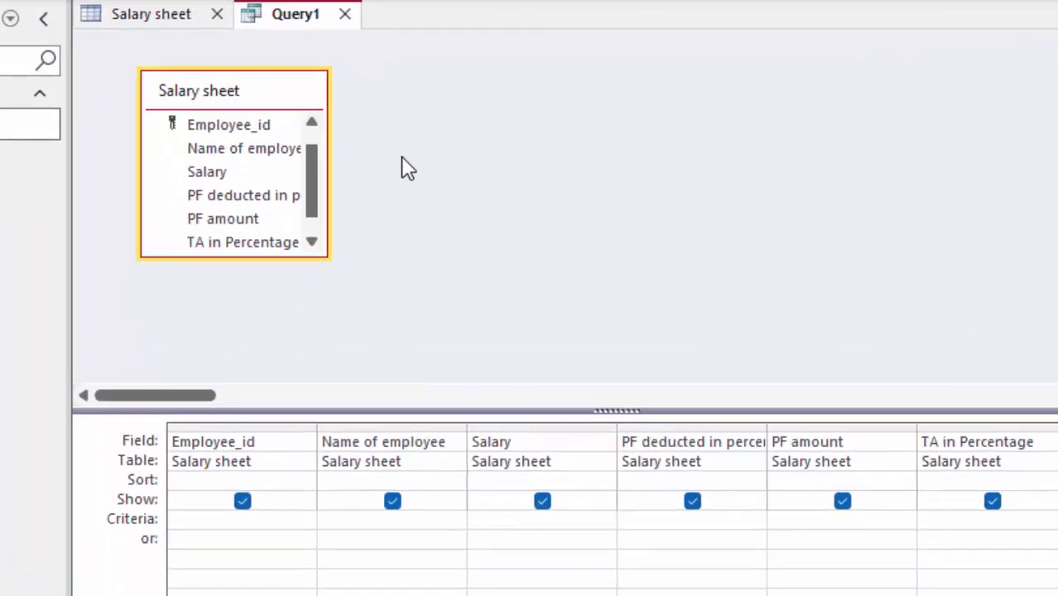
click(367, 5)
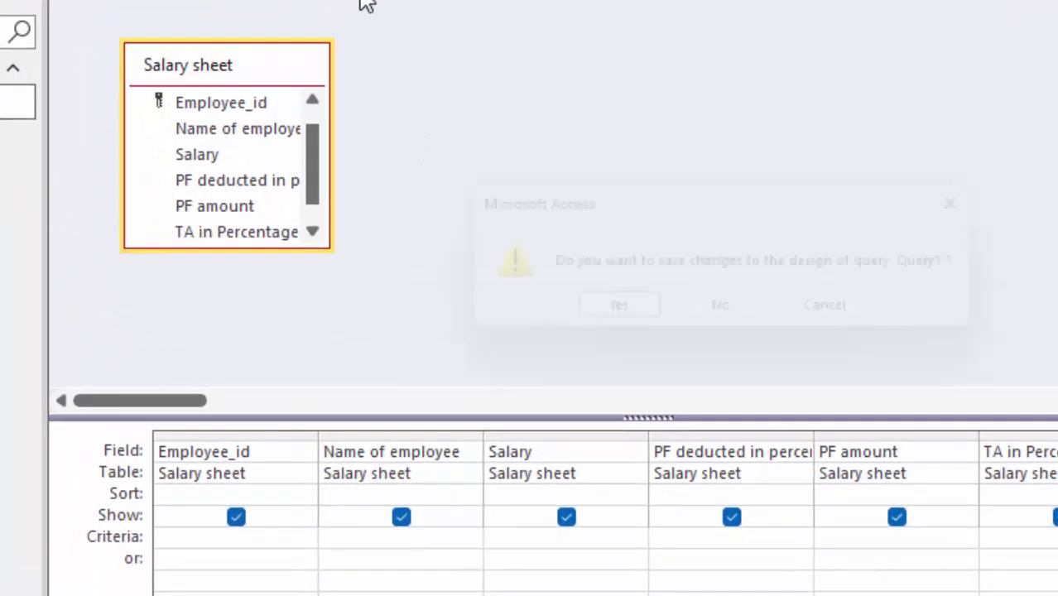
click(732, 317)
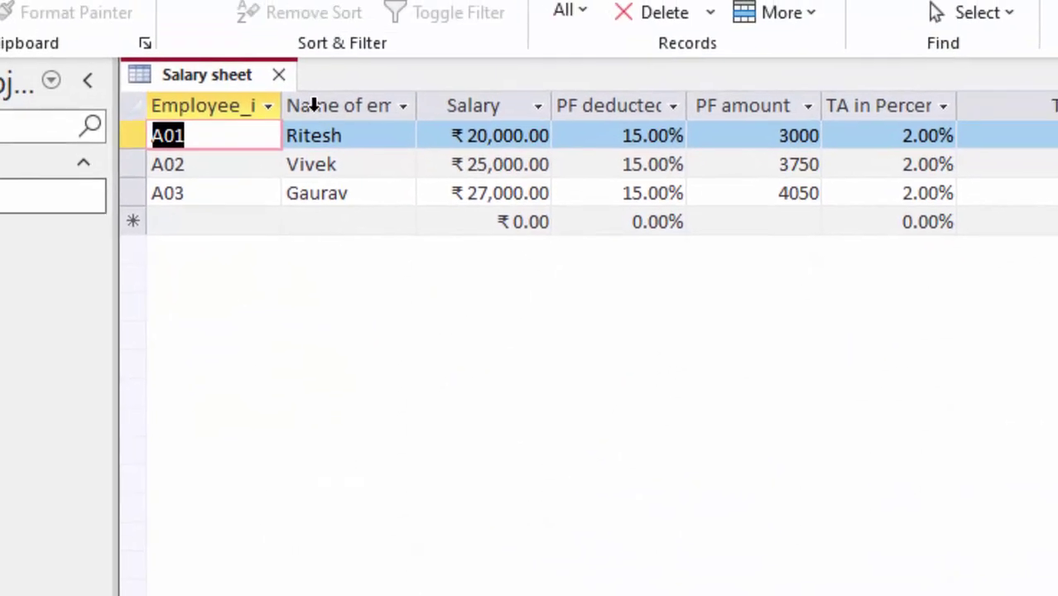
Step: Widen the Employee_id, Name of employee and PF deducted in percent columns to fit their headings
click(330, 129)
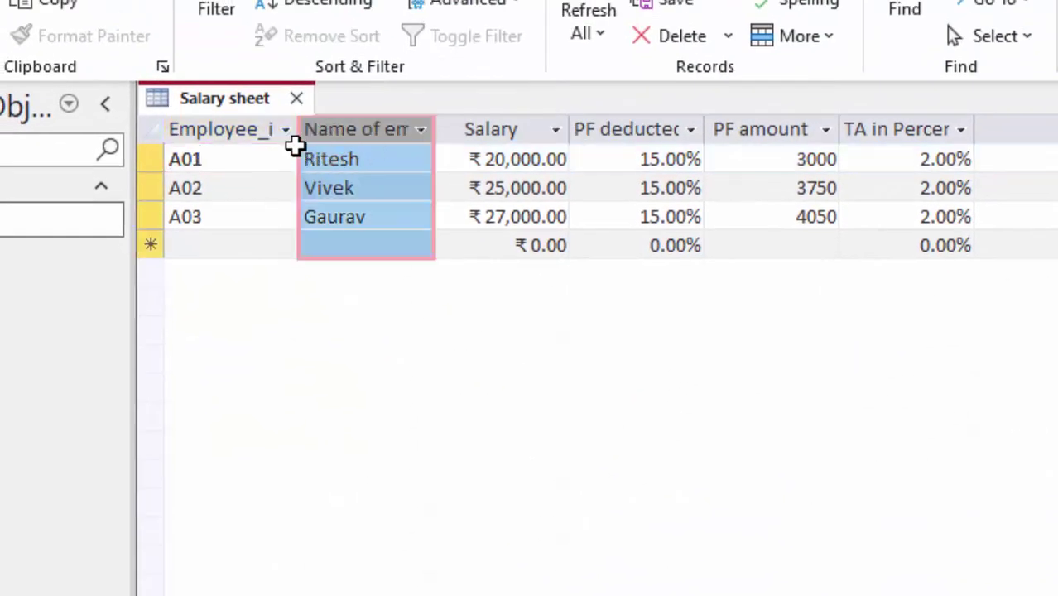
drag(301, 132, 364, 199)
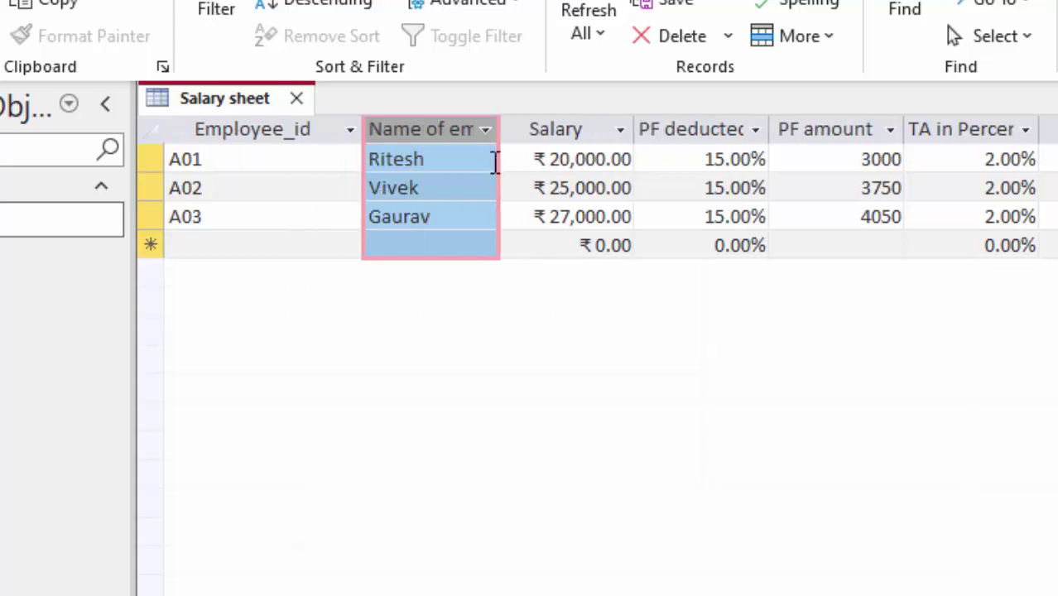
click(512, 128)
drag(505, 128, 568, 186)
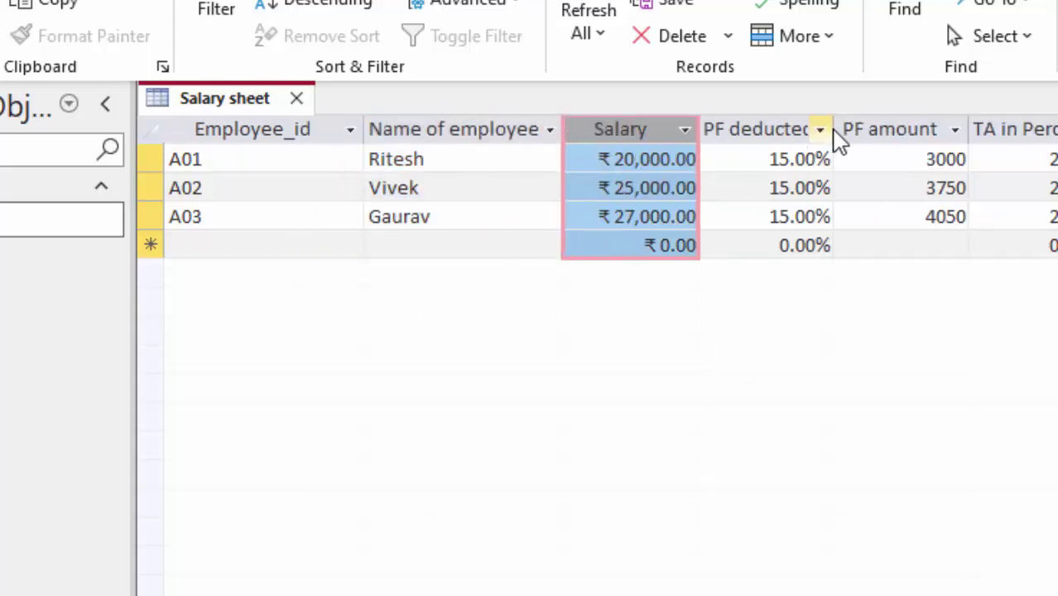
drag(833, 130, 930, 219)
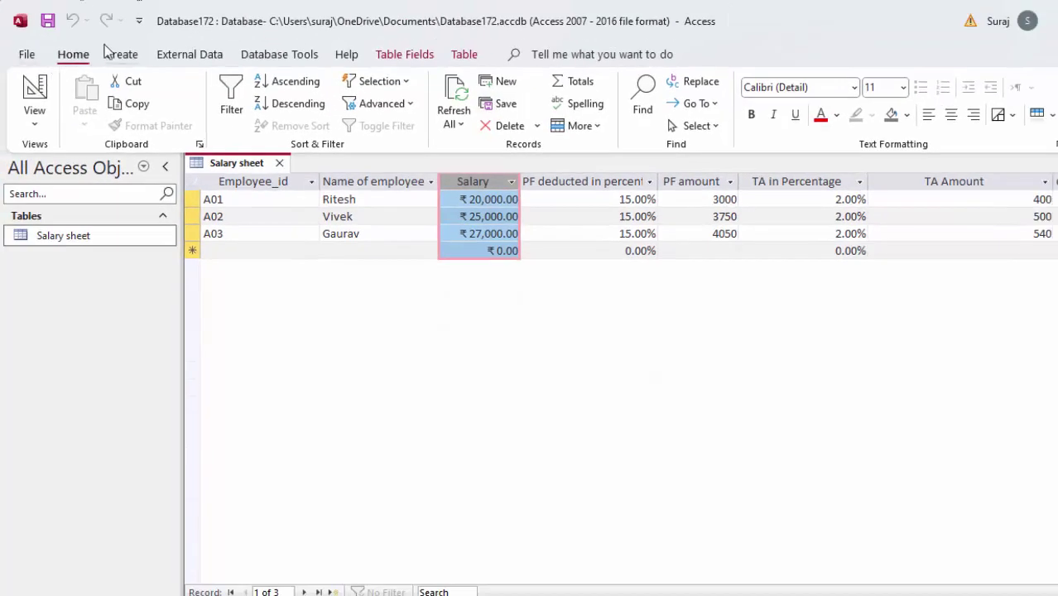
Step: Start a new design-view query with the Salary sheet table and all its fields in the grid
click(120, 56)
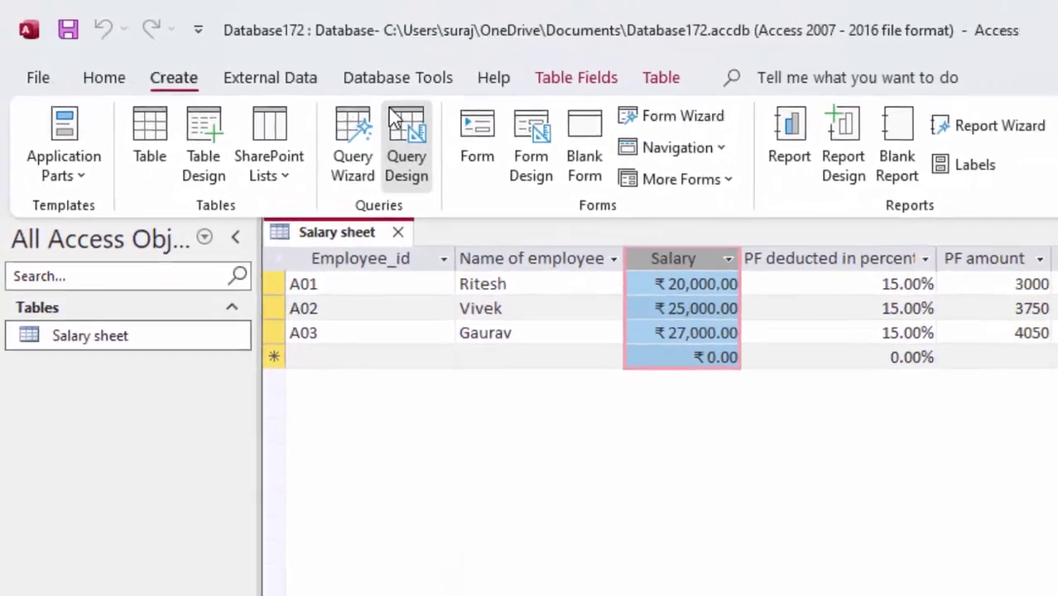
click(395, 123)
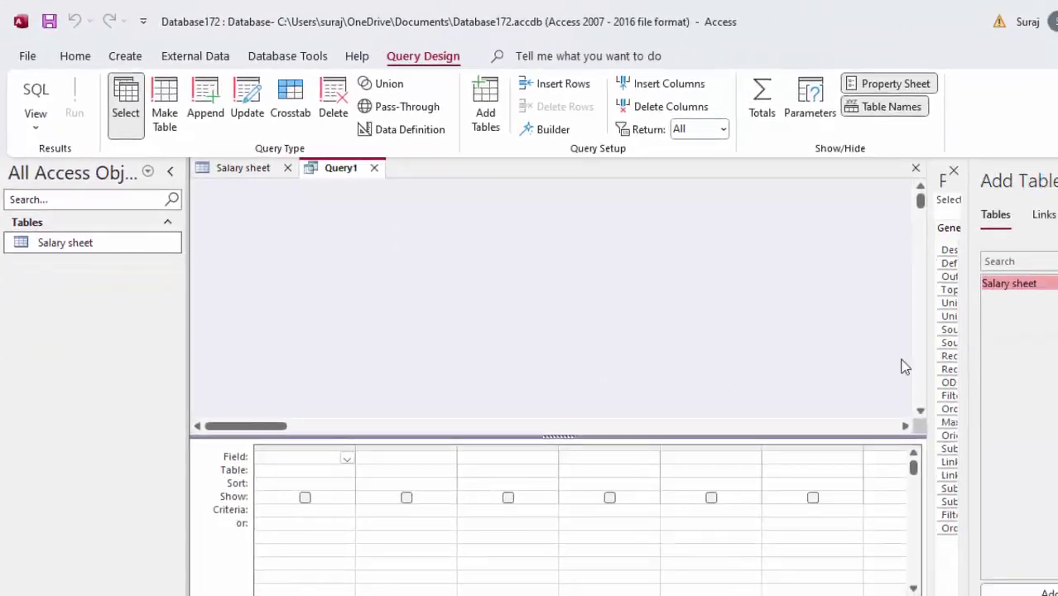
drag(1035, 293, 643, 283)
drag(314, 235, 314, 236)
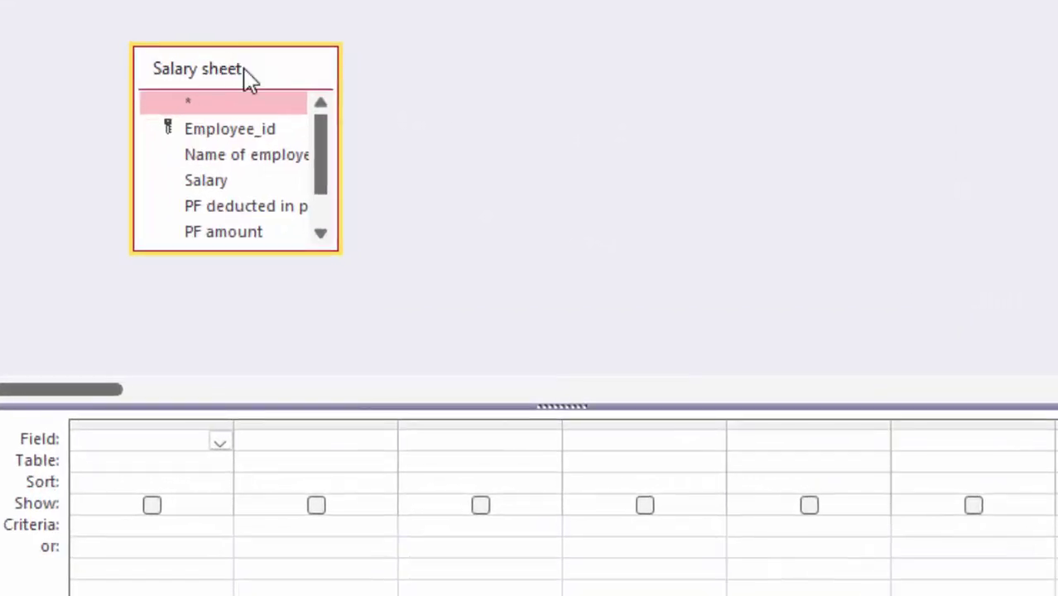
double_click(362, 229)
drag(225, 129, 147, 443)
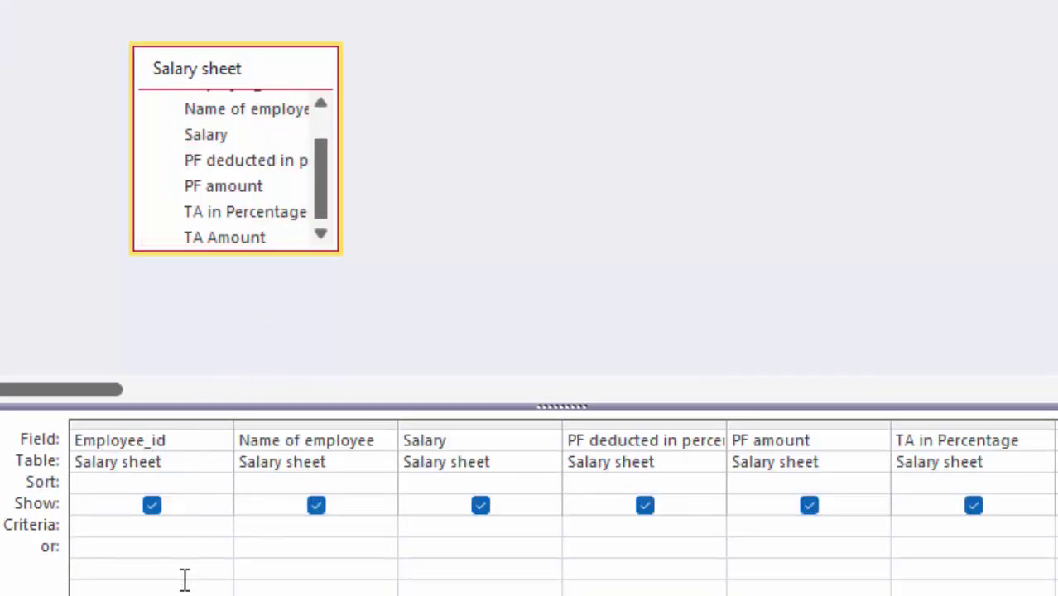
Step: Hide Name of employee from the query results and return to the Salary sheet table
click(316, 504)
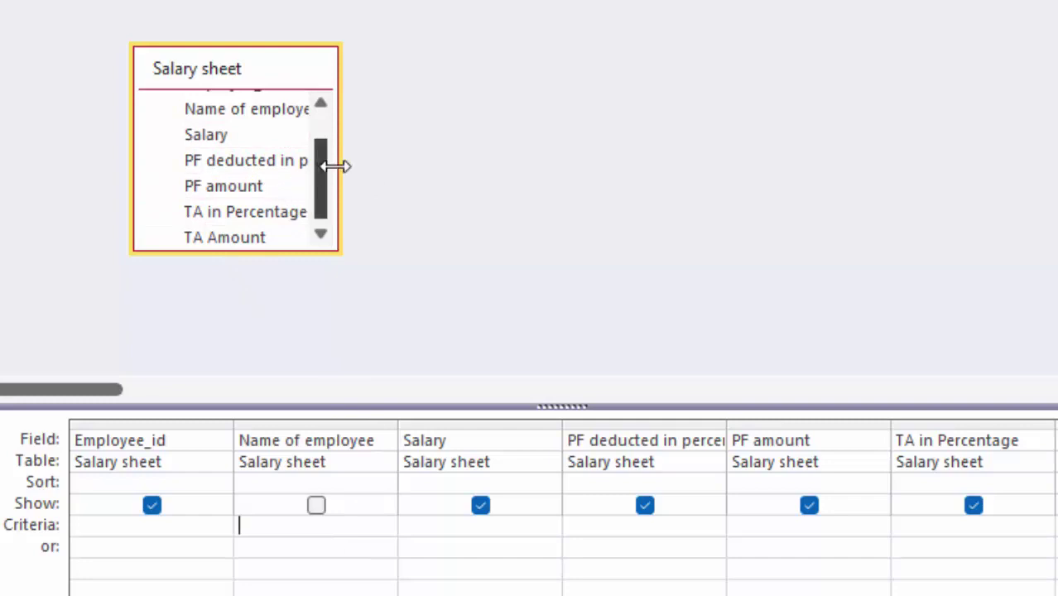
drag(325, 186, 330, 161)
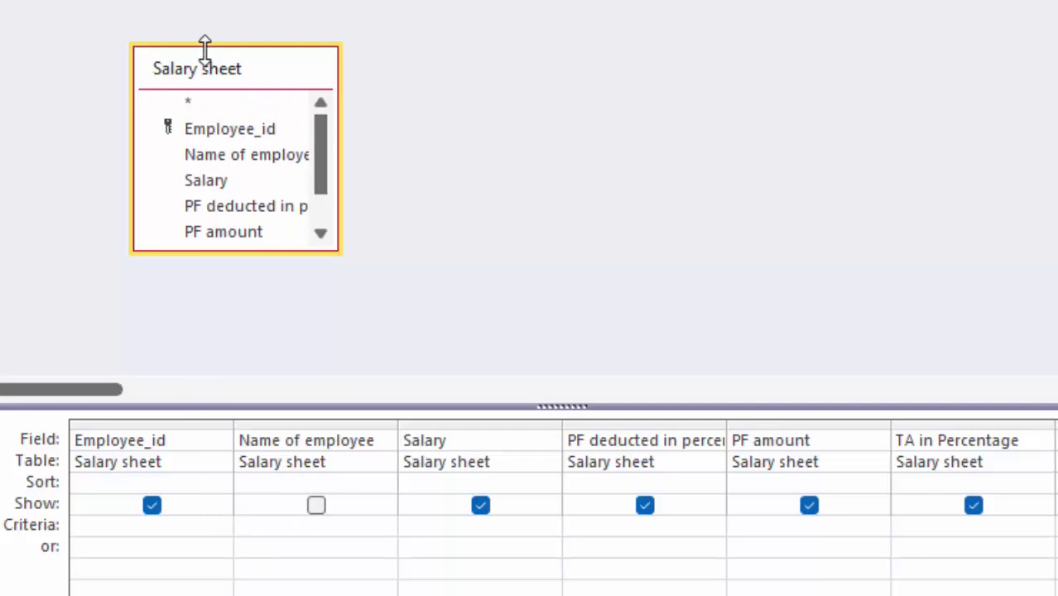
click(104, 12)
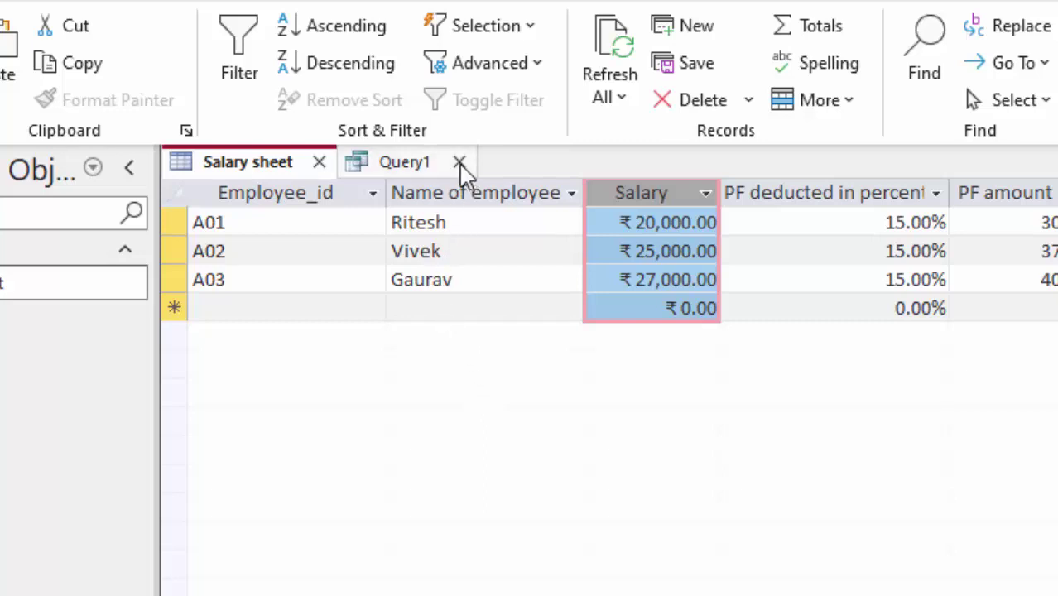
Step: Enter Ritesh as the Name of employee criterion, with Gaurav in the or row
click(406, 162)
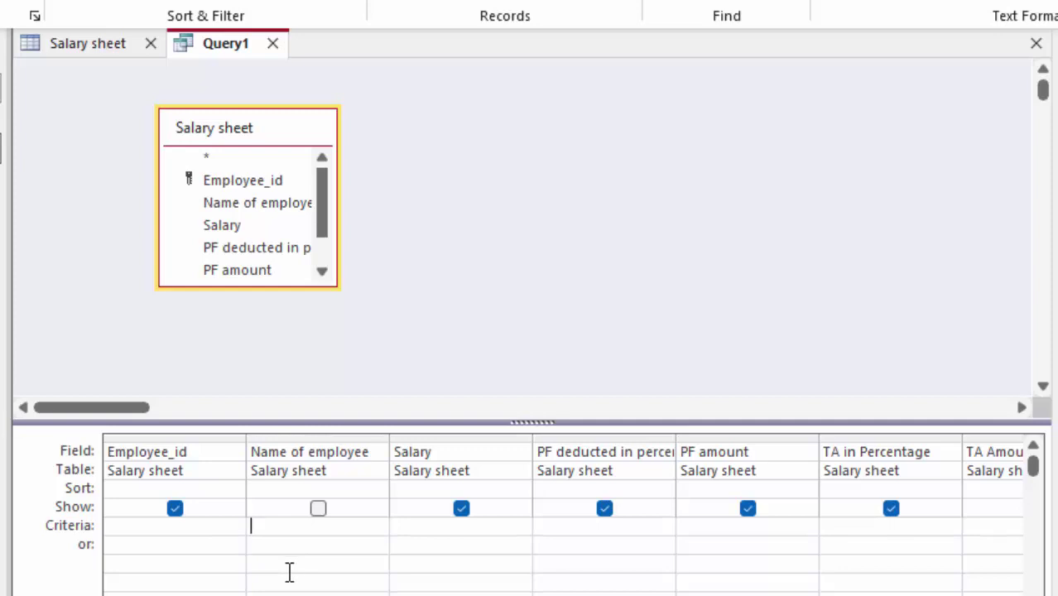
text(Rites)
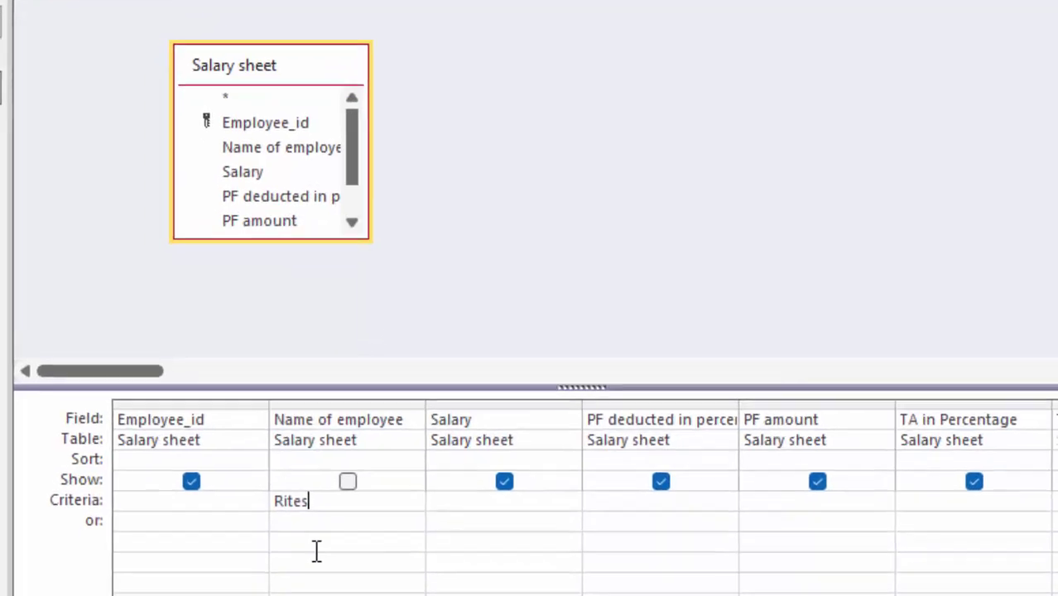
text(h)
key(Tab)
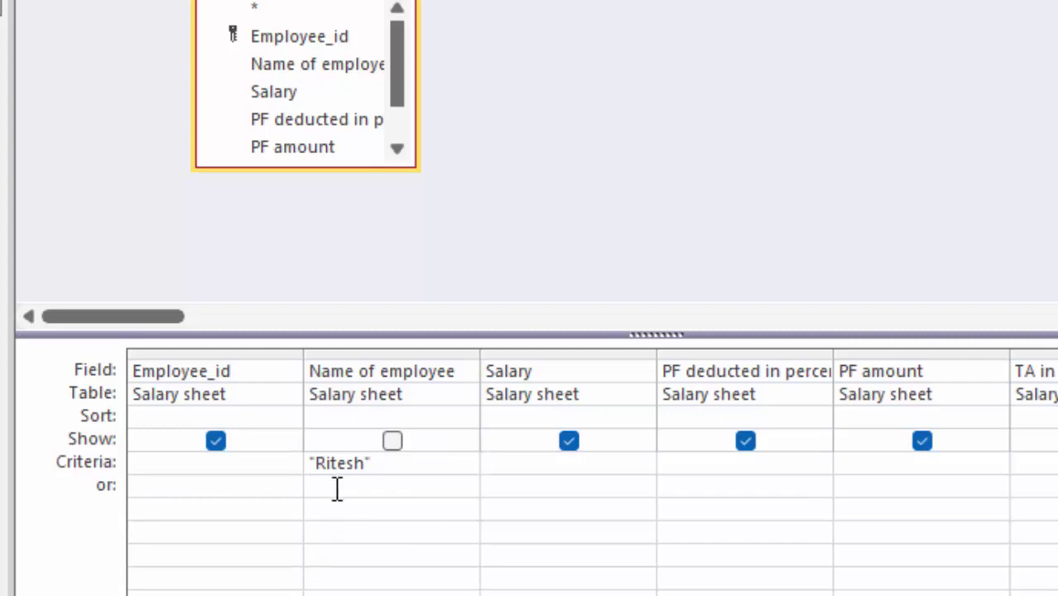
click(337, 488)
text(Gaurav)
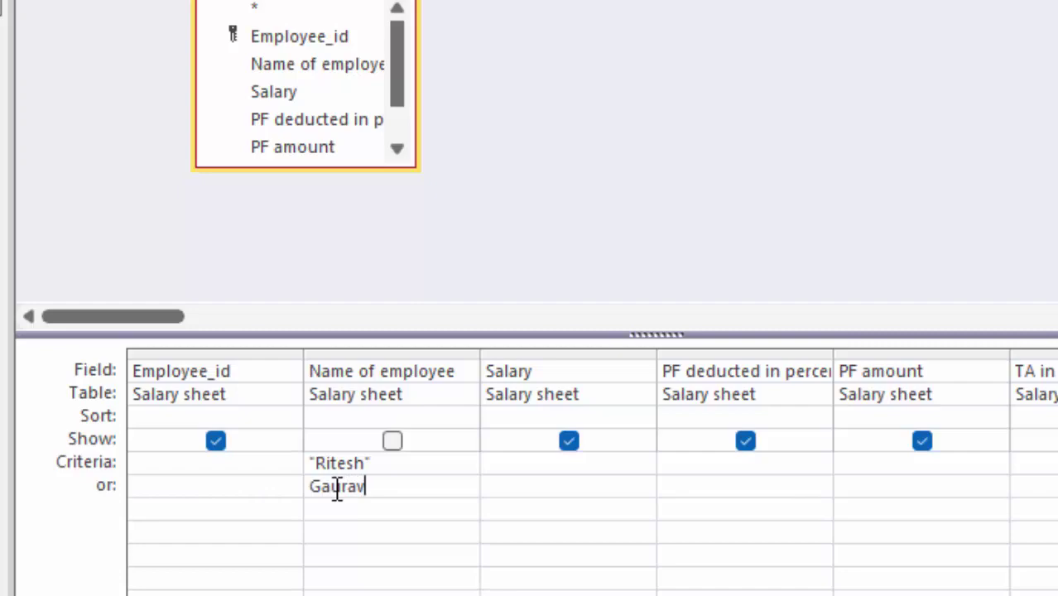
click(340, 502)
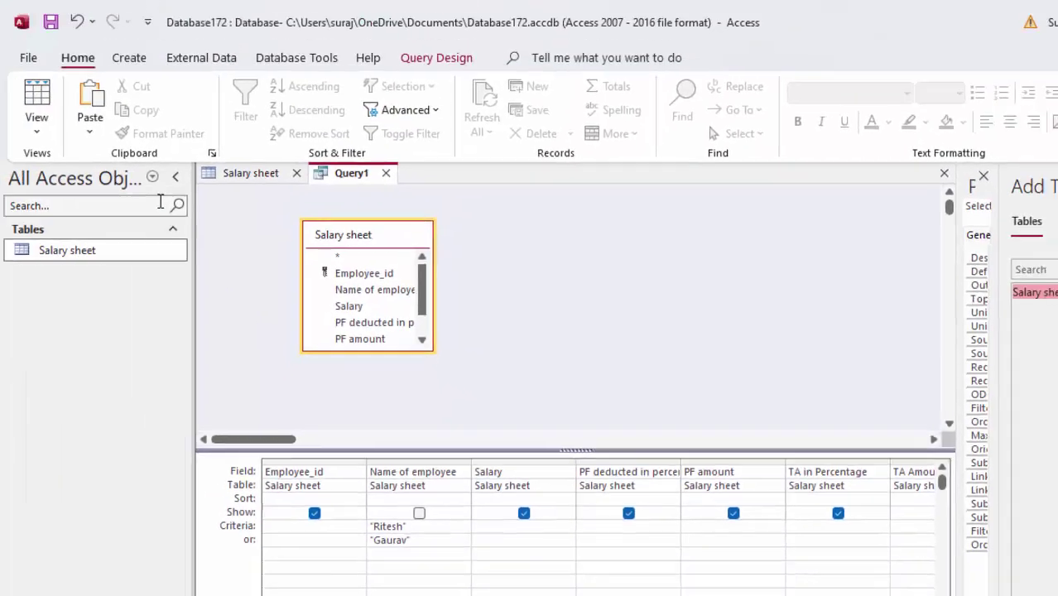
click(437, 57)
click(73, 98)
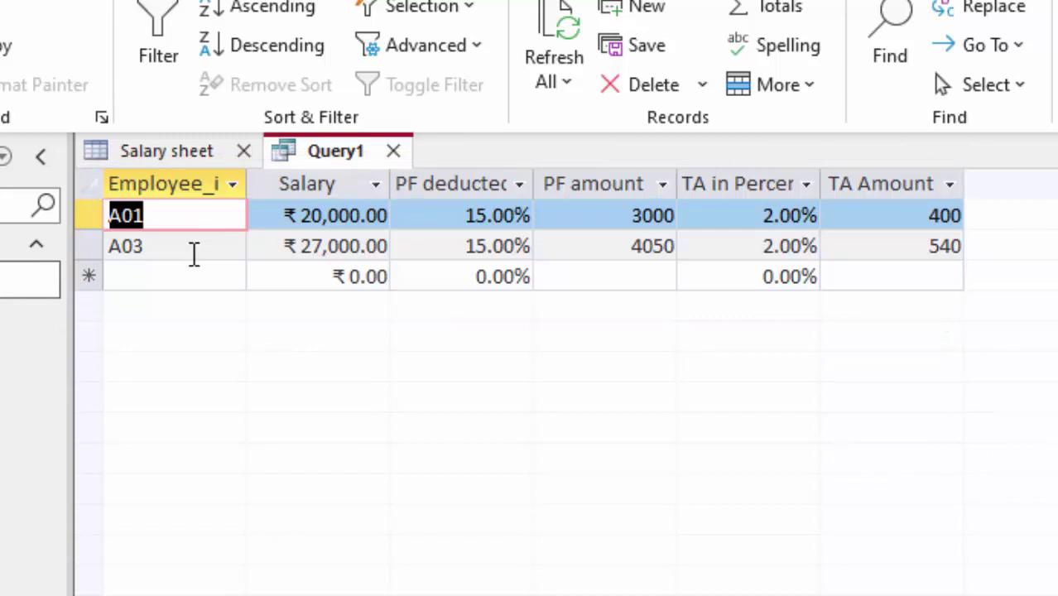
click(196, 154)
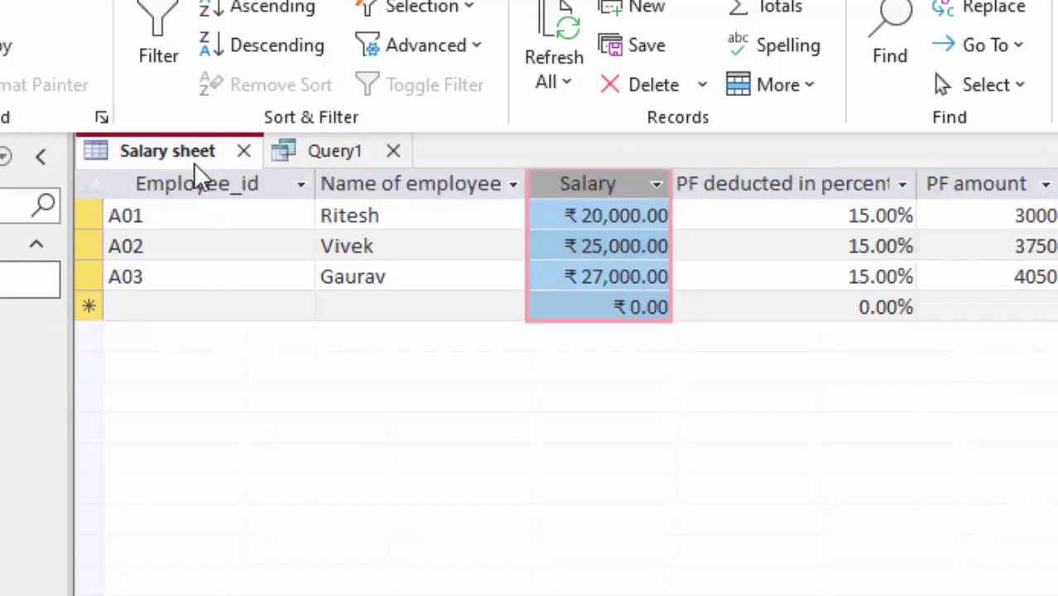
click(197, 216)
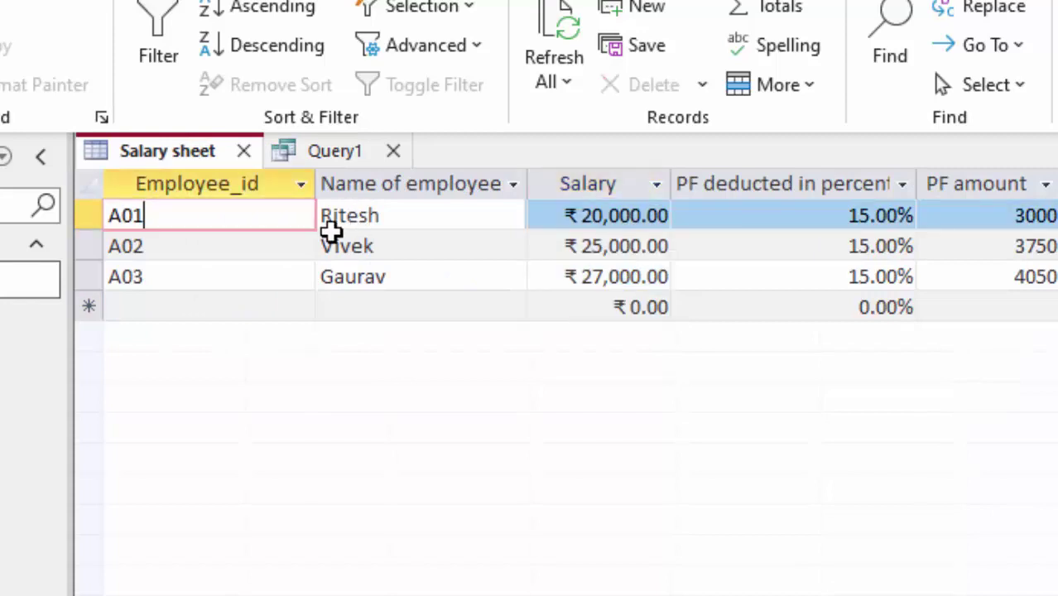
click(264, 275)
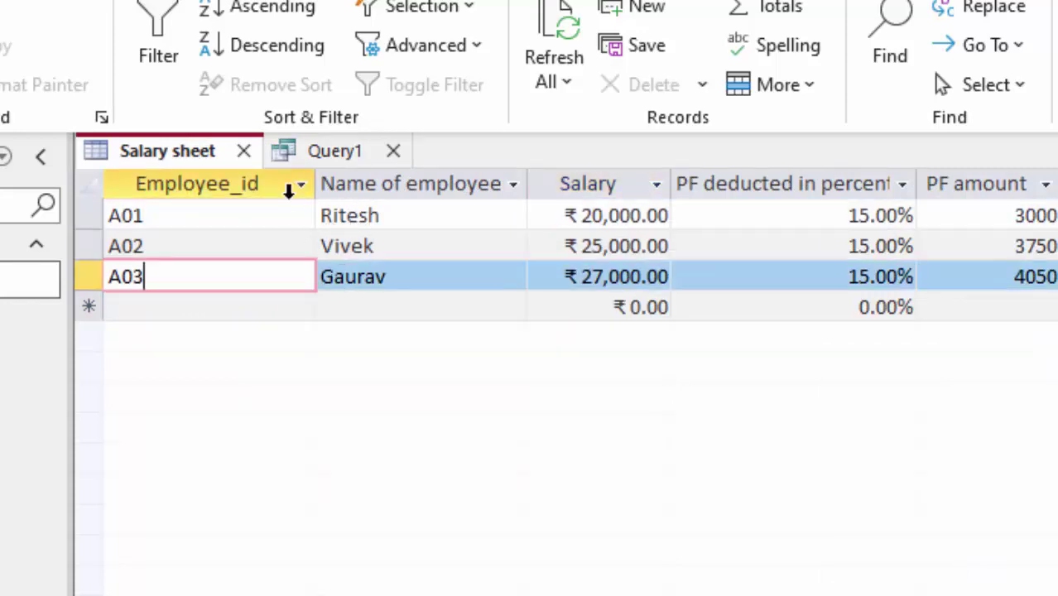
click(322, 154)
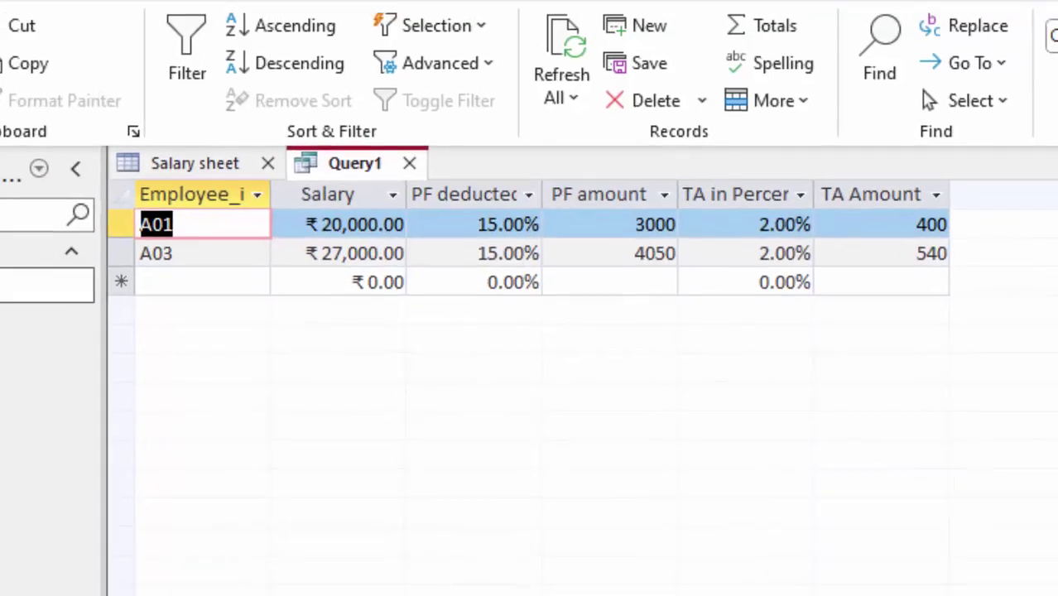
click(44, 153)
click(106, 314)
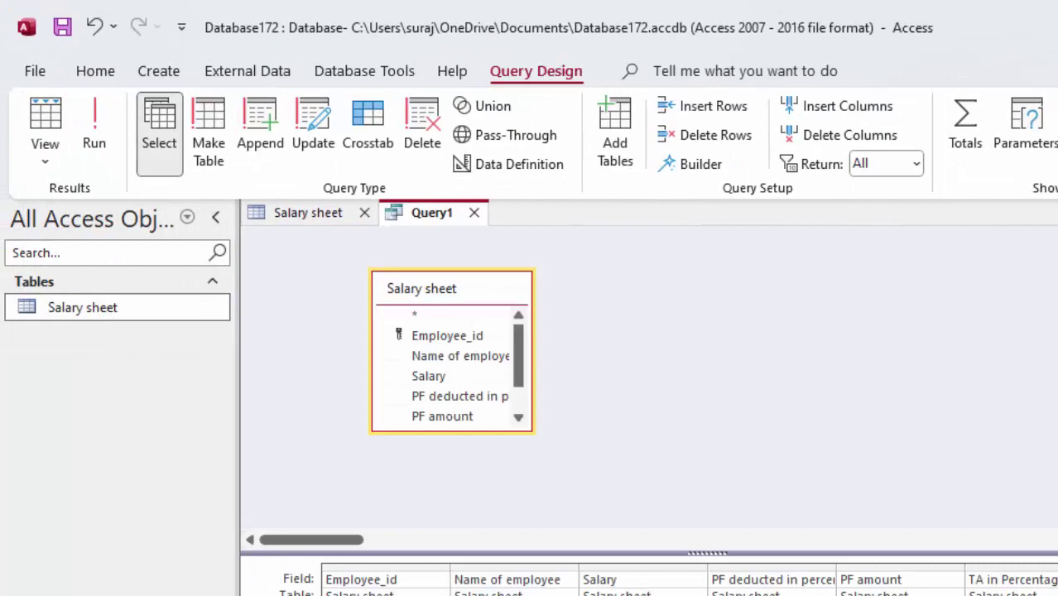
Step: Add Vivek as a third Name of employee or-criterion and run the query
text(Vivek)
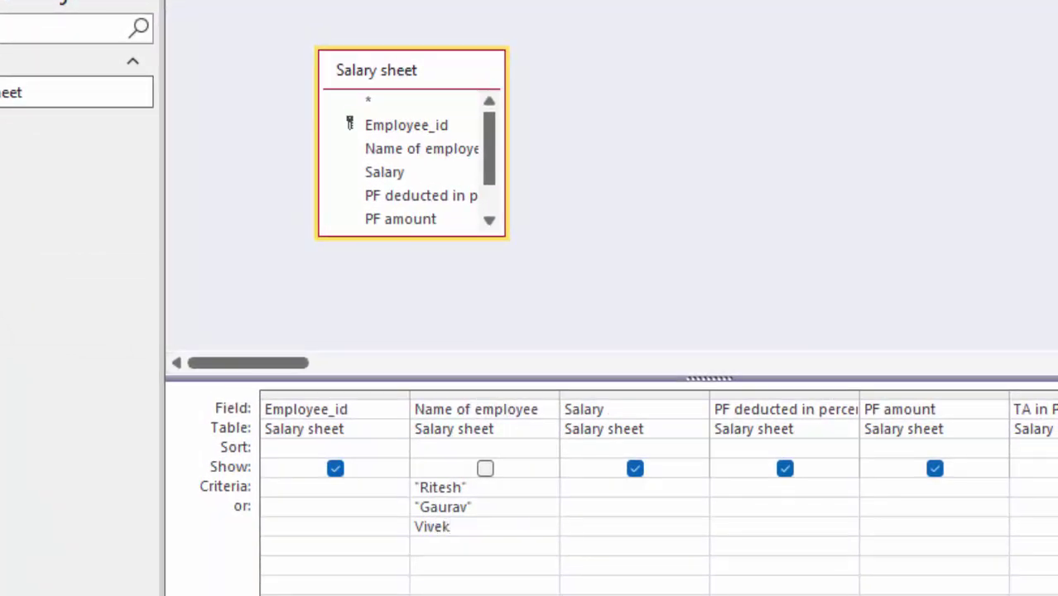
click(470, 540)
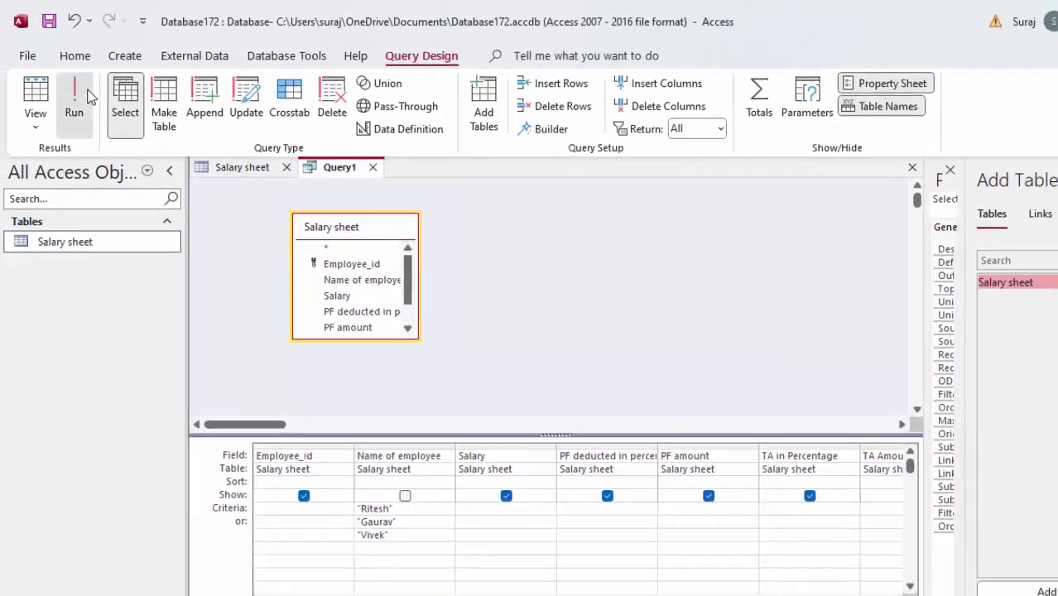
click(76, 99)
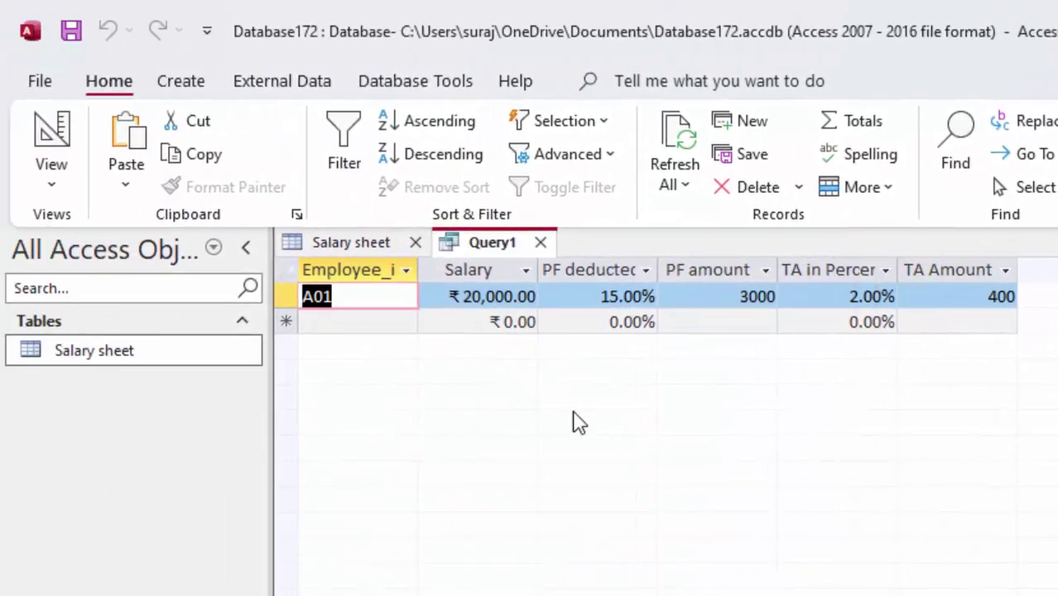
click(50, 174)
Step: Move the misplaced <500 criterion into the TA Amount column and run the query
click(91, 357)
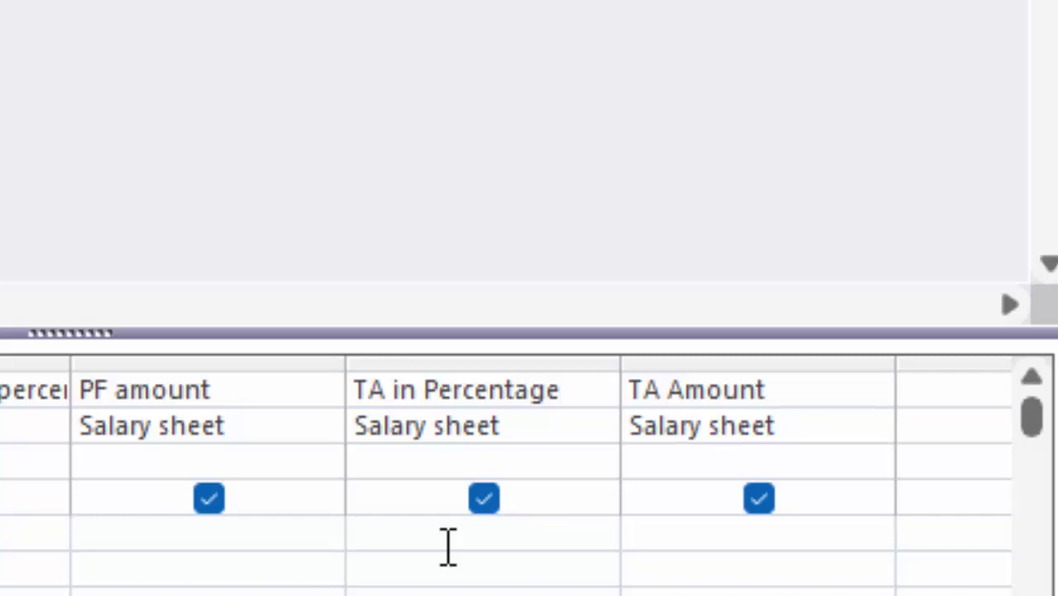
text(<500)
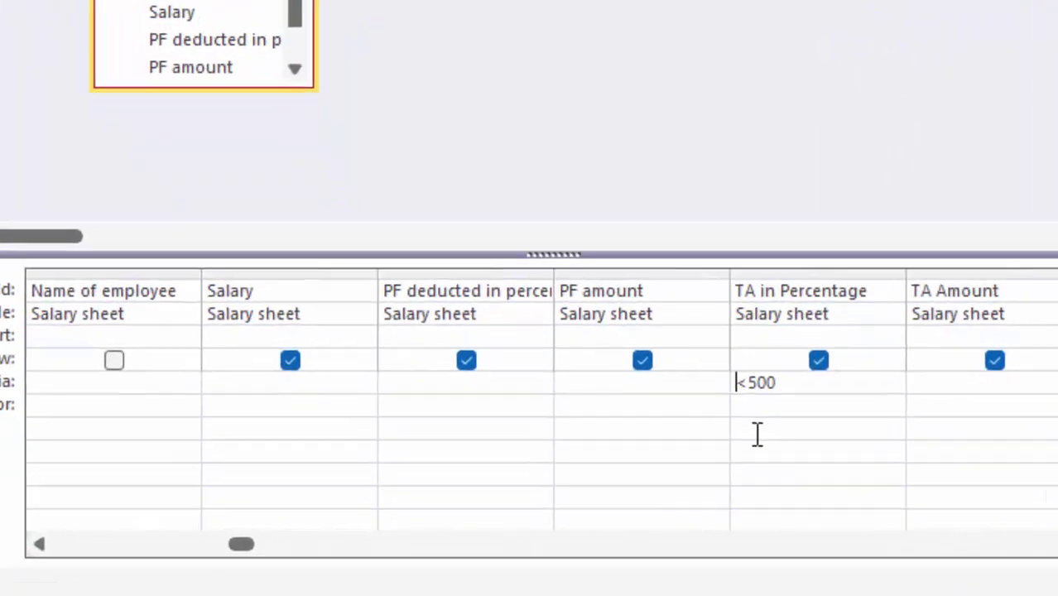
key(ctrl+a)
key(Delete)
click(948, 407)
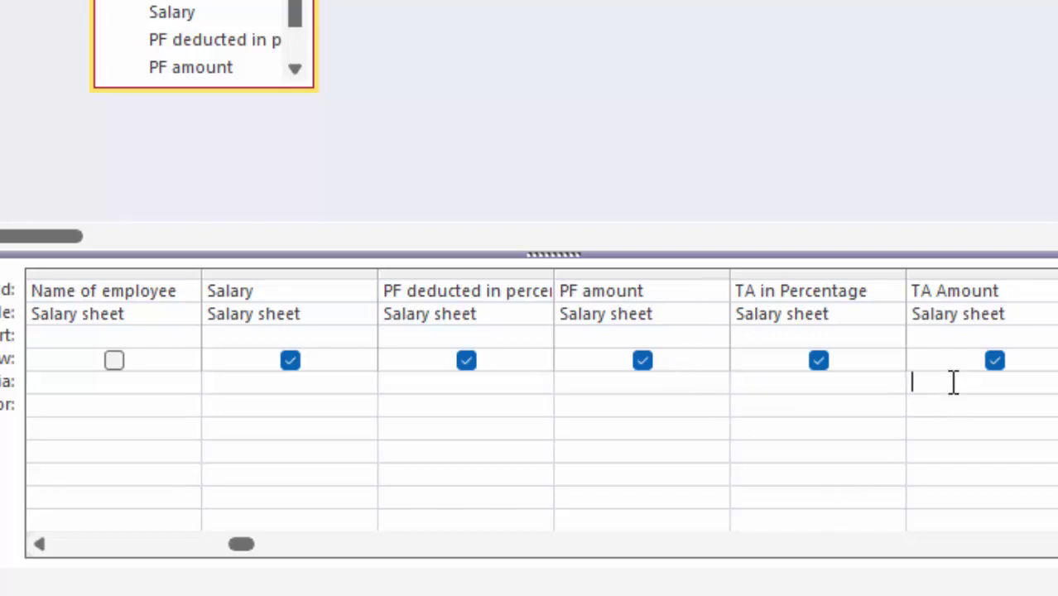
text(<500)
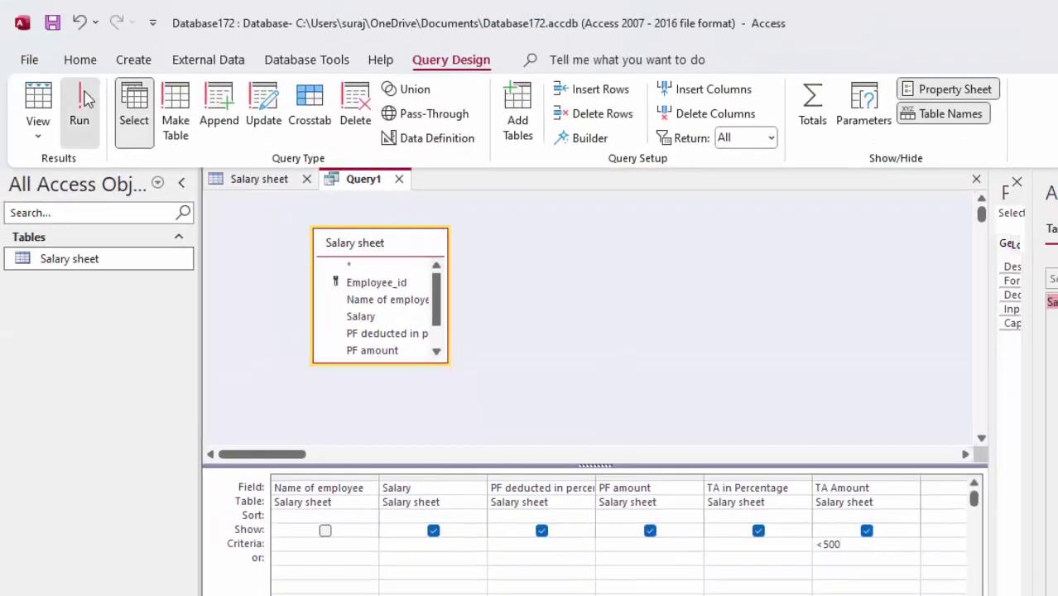
click(78, 99)
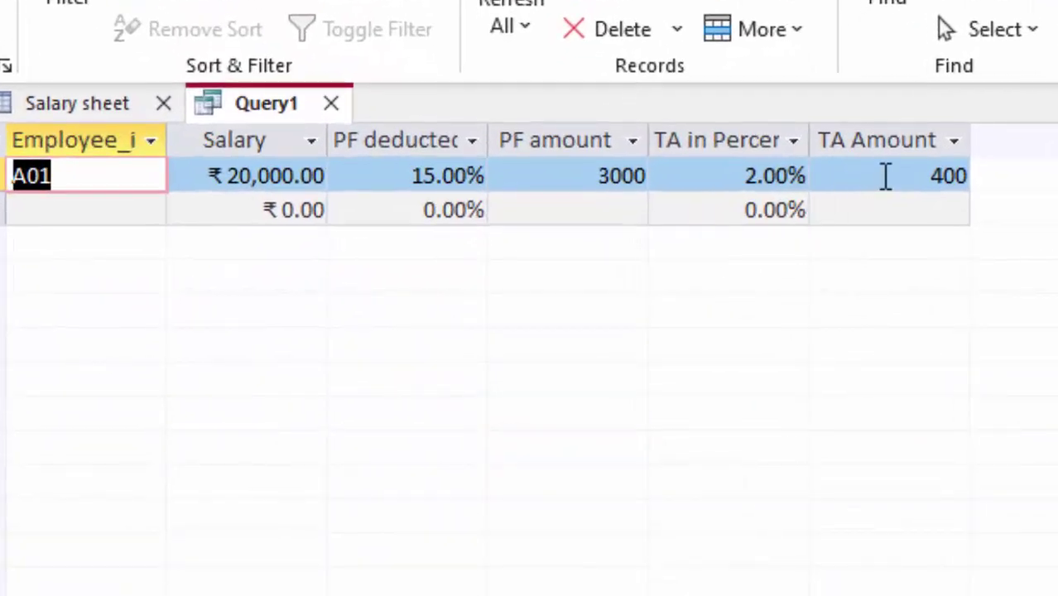
Step: Compare the result's TA Amount 400 with the Salary sheet values 400, 500 and 540
drag(884, 175, 977, 184)
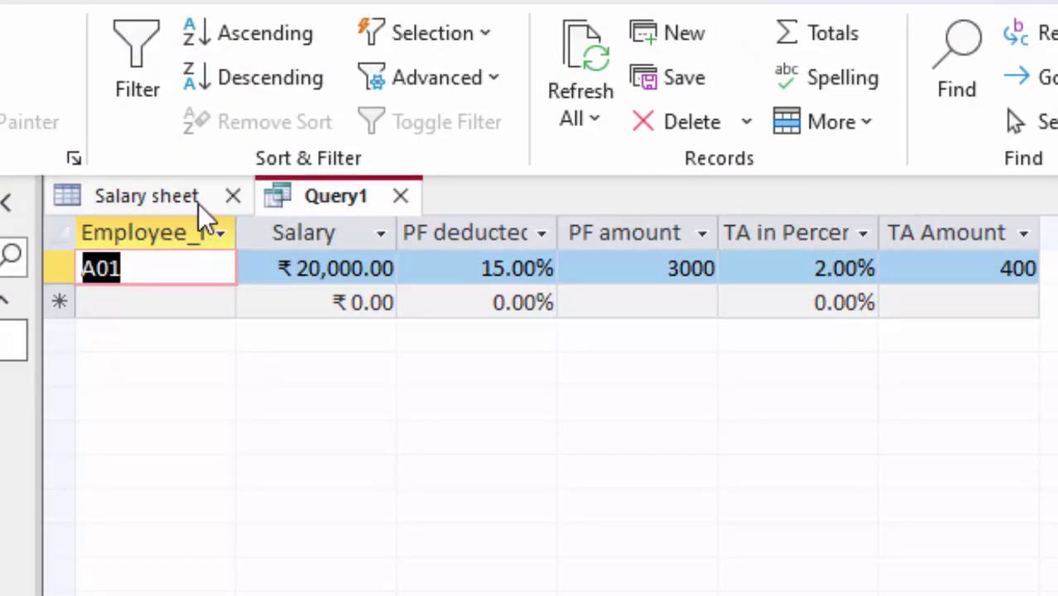
click(198, 203)
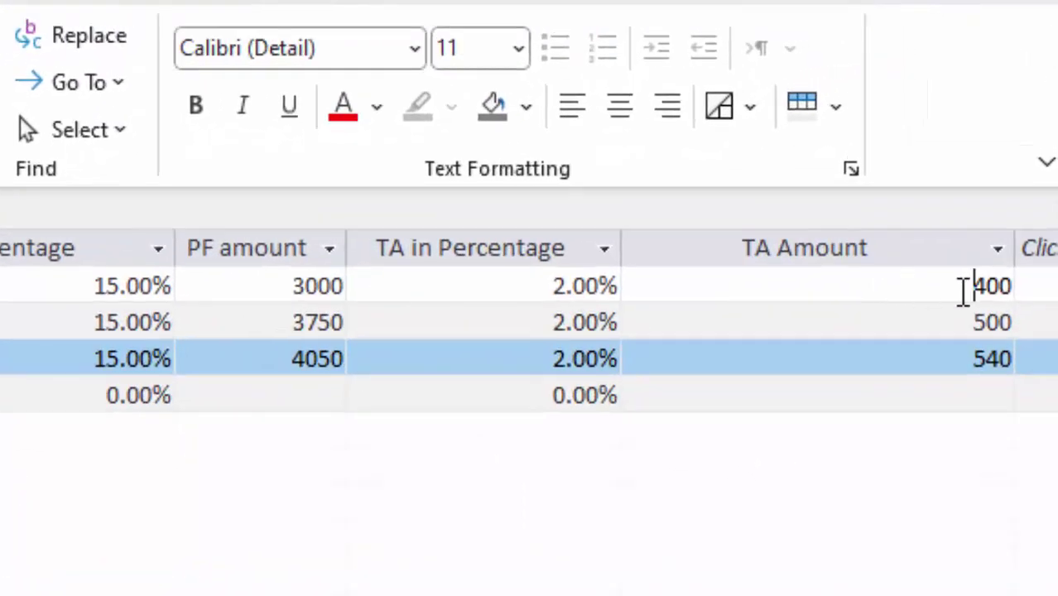
drag(967, 278, 1018, 279)
drag(975, 321, 1017, 329)
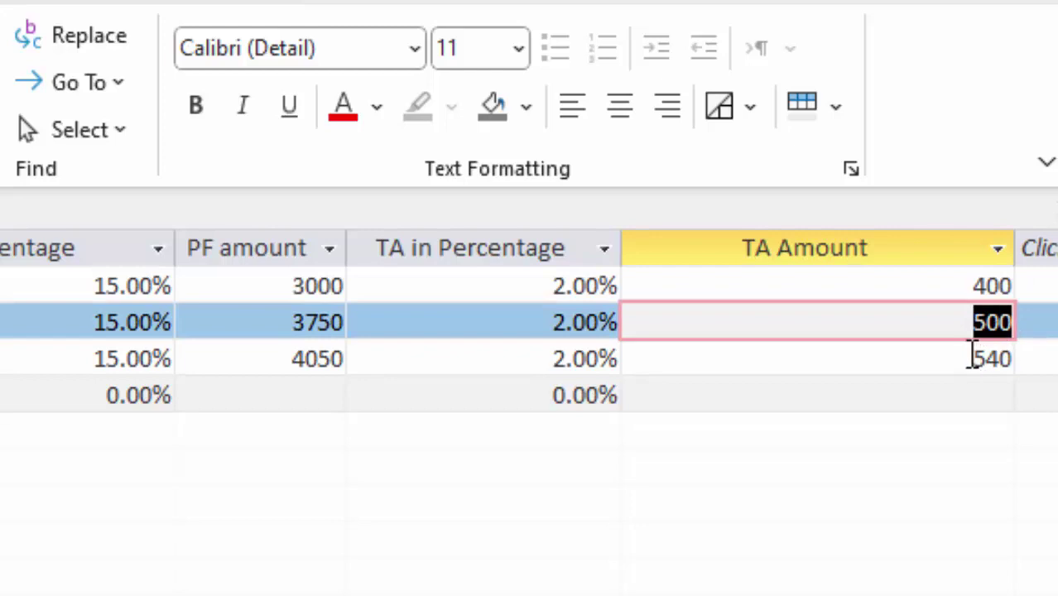
drag(965, 356, 1024, 357)
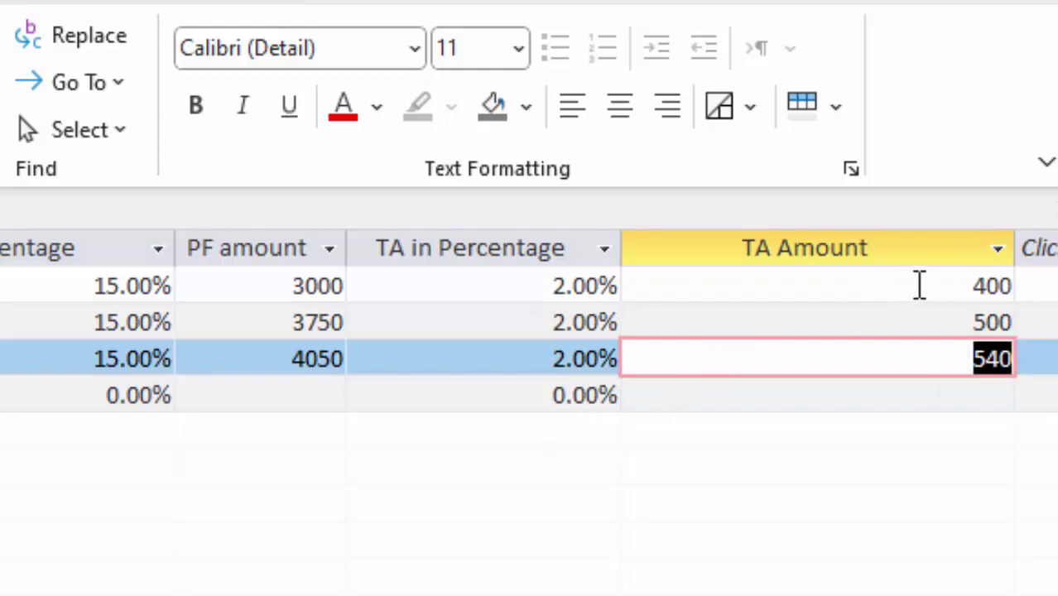
drag(917, 284, 1012, 286)
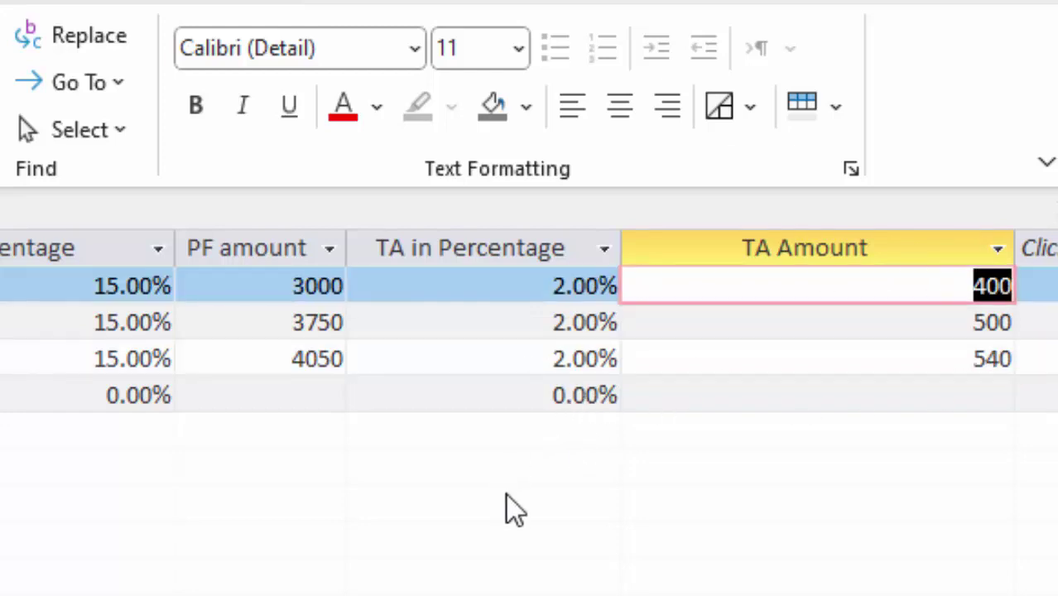